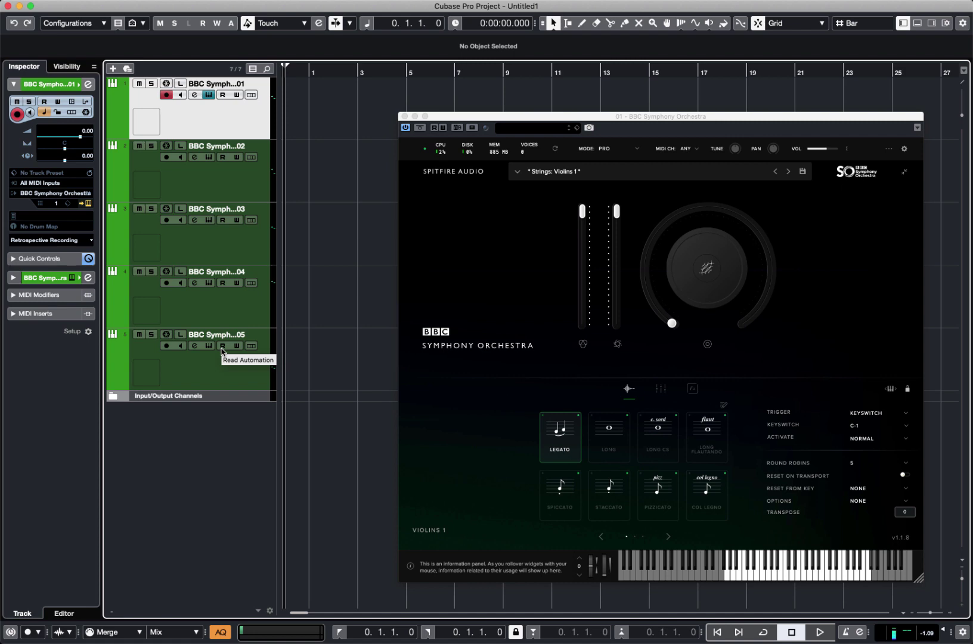
# Step: Check the current mode of the Flute and Celeste BBC Symphony Orchestra instances
pyautogui.click(223, 123)
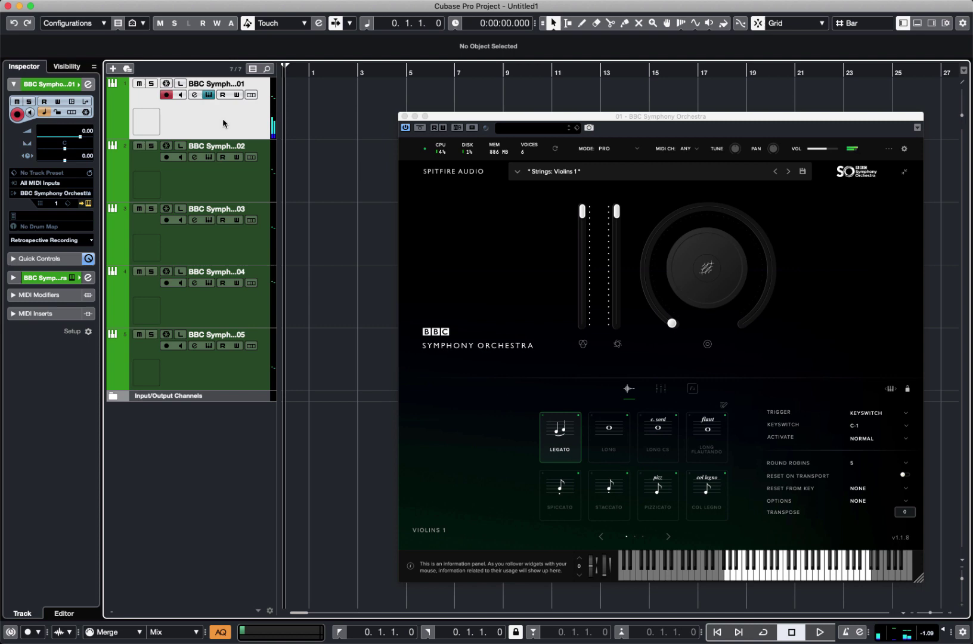
pyautogui.click(216, 180)
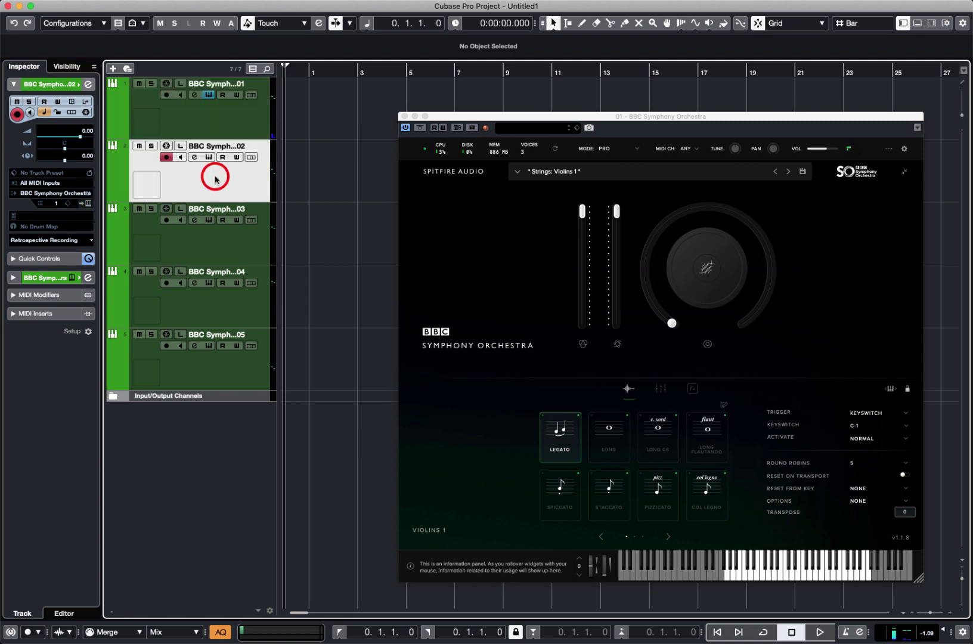
pyautogui.click(89, 204)
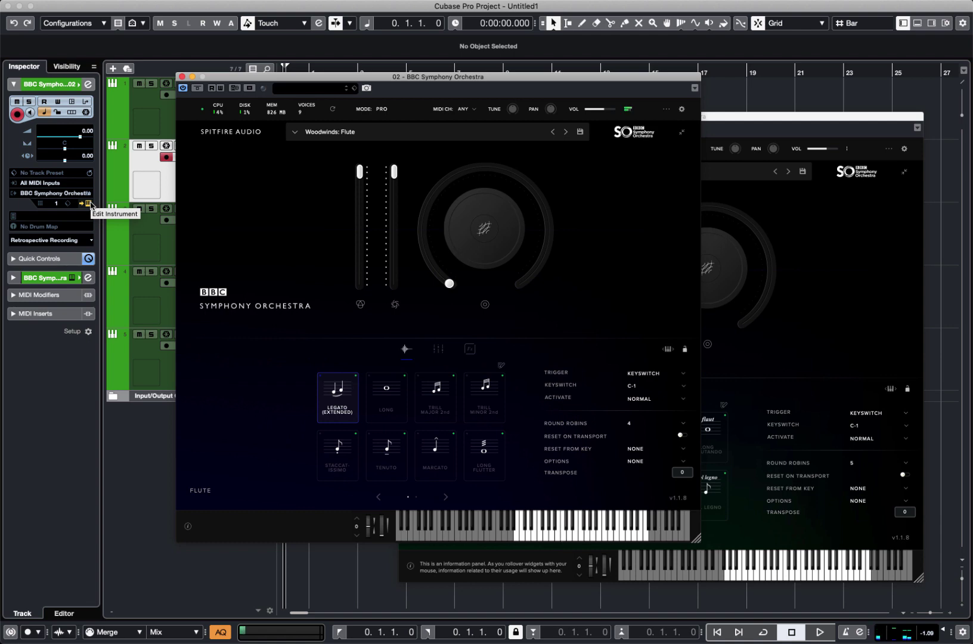
pyautogui.click(182, 76)
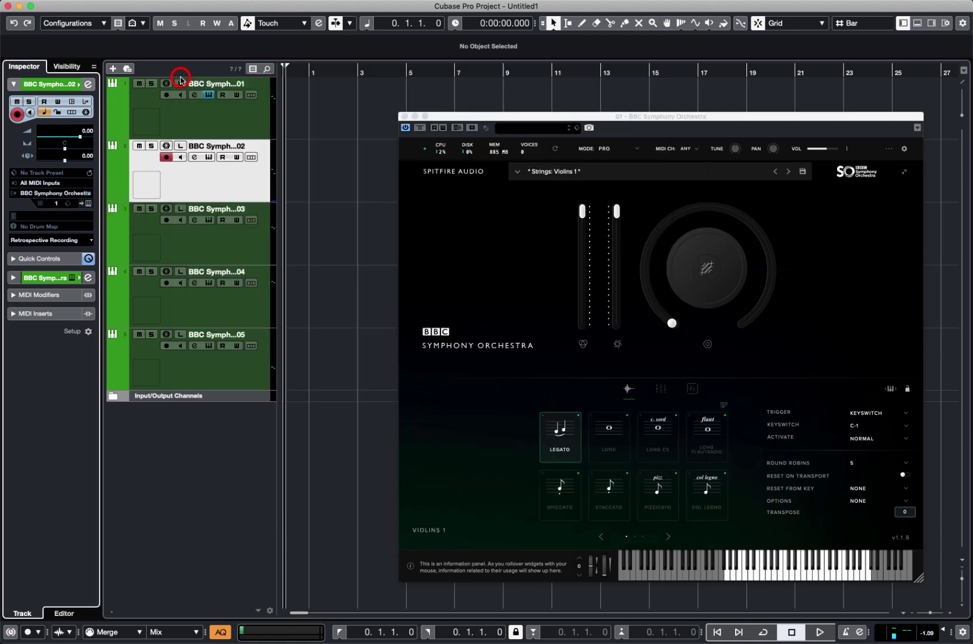
pyautogui.click(191, 251)
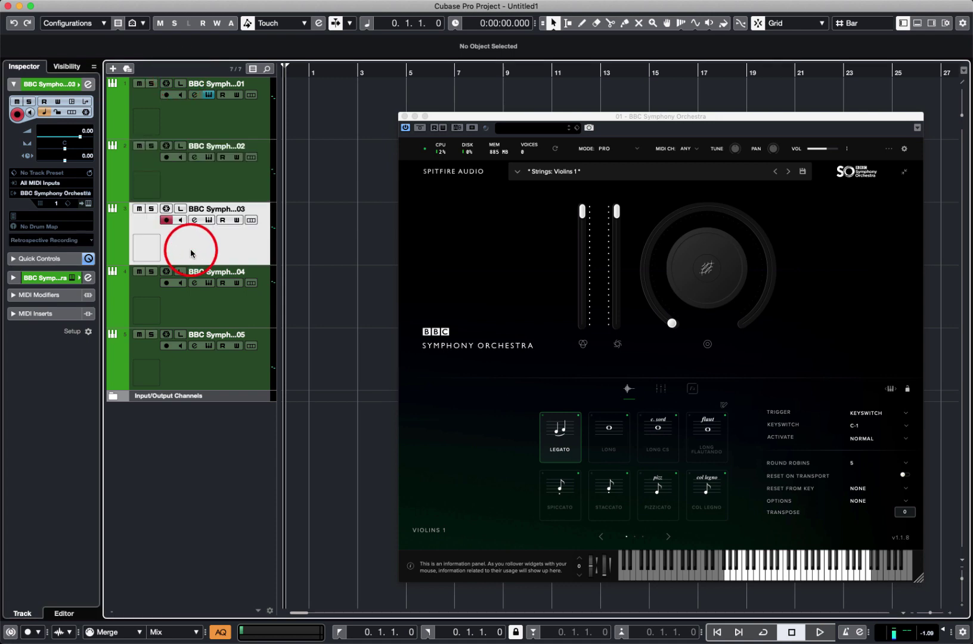
pyautogui.click(73, 278)
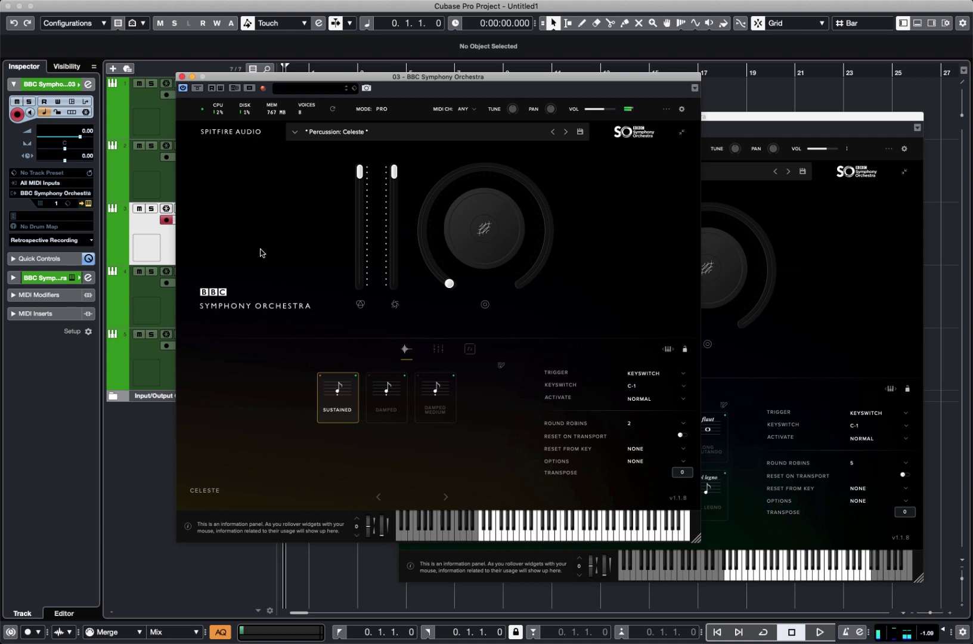
pyautogui.click(182, 77)
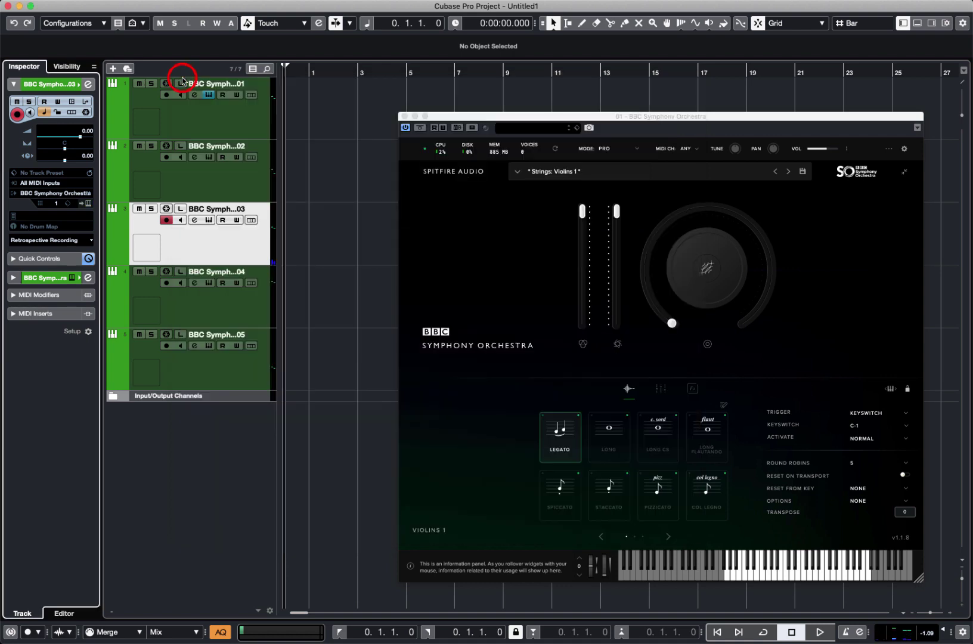
# Step: Check the current mode of the Tenor Trombone and Bass Clarinet instances
pyautogui.click(227, 297)
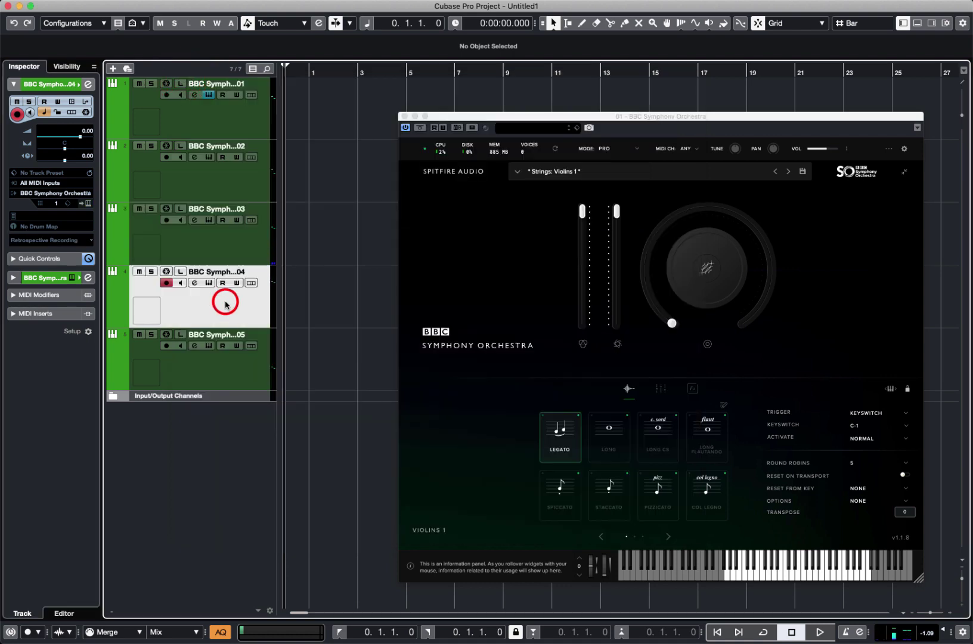
pyautogui.click(71, 278)
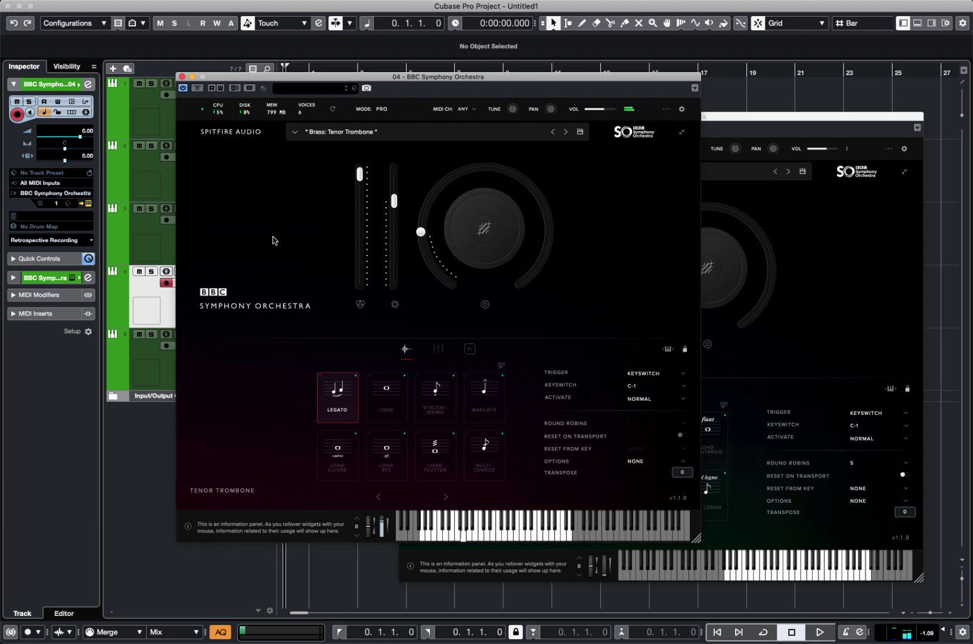
pyautogui.click(182, 76)
pyautogui.click(215, 364)
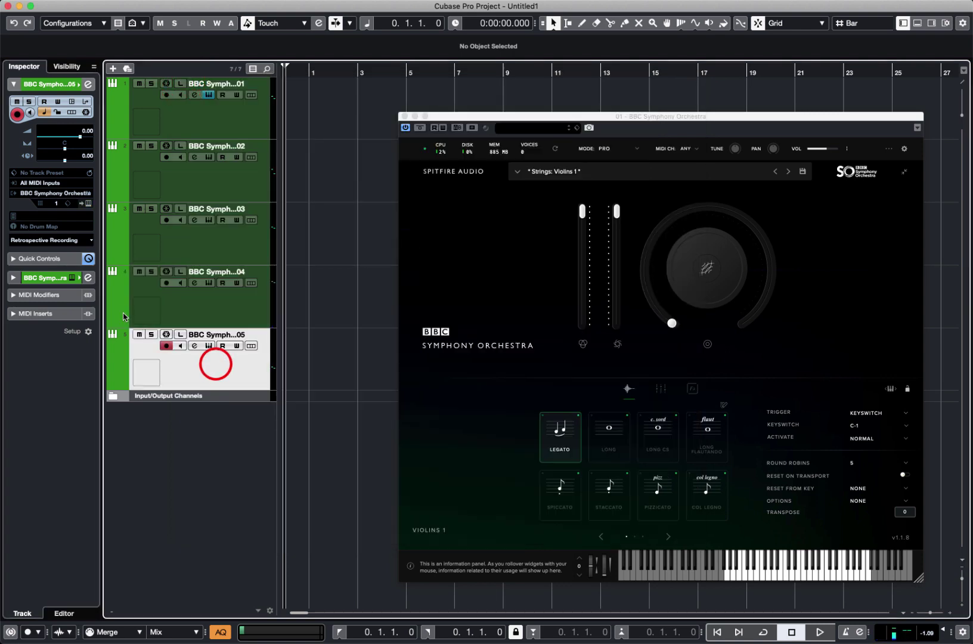
pyautogui.click(72, 278)
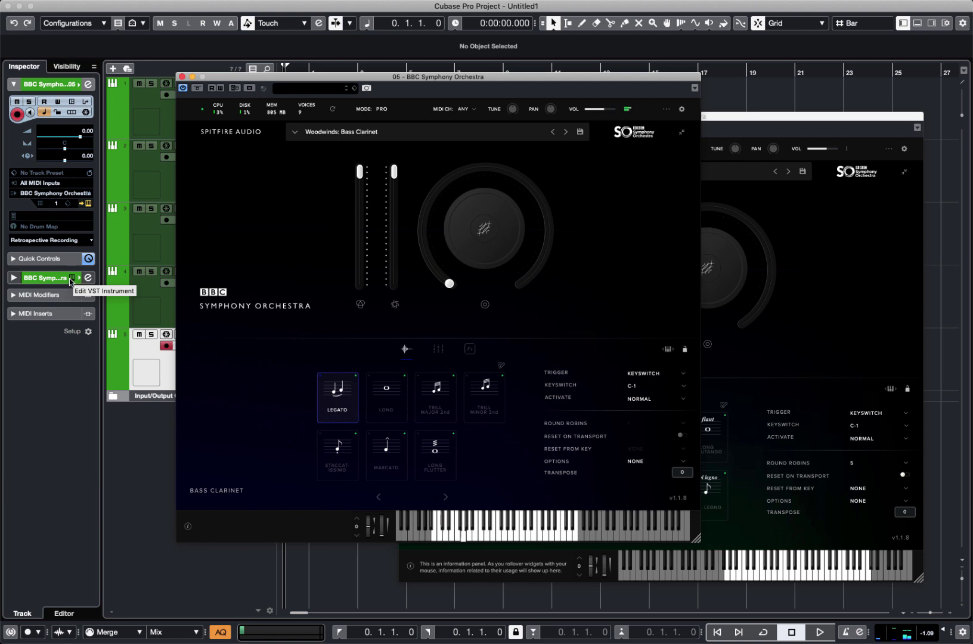
pyautogui.click(182, 76)
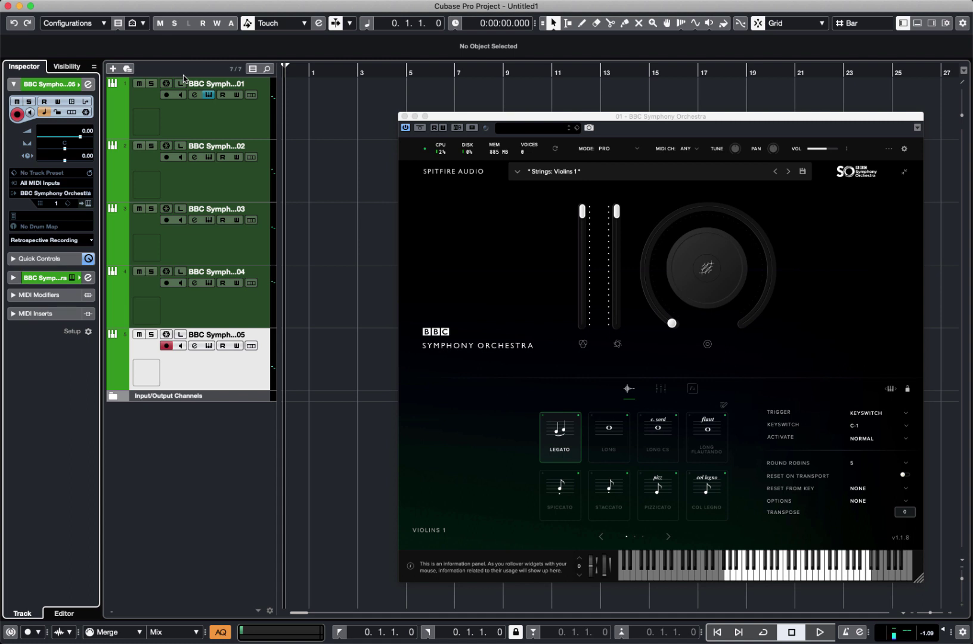
# Step: Set the Violins 1 instance to CORE, then use Switch All Instances to CORE
pyautogui.click(215, 125)
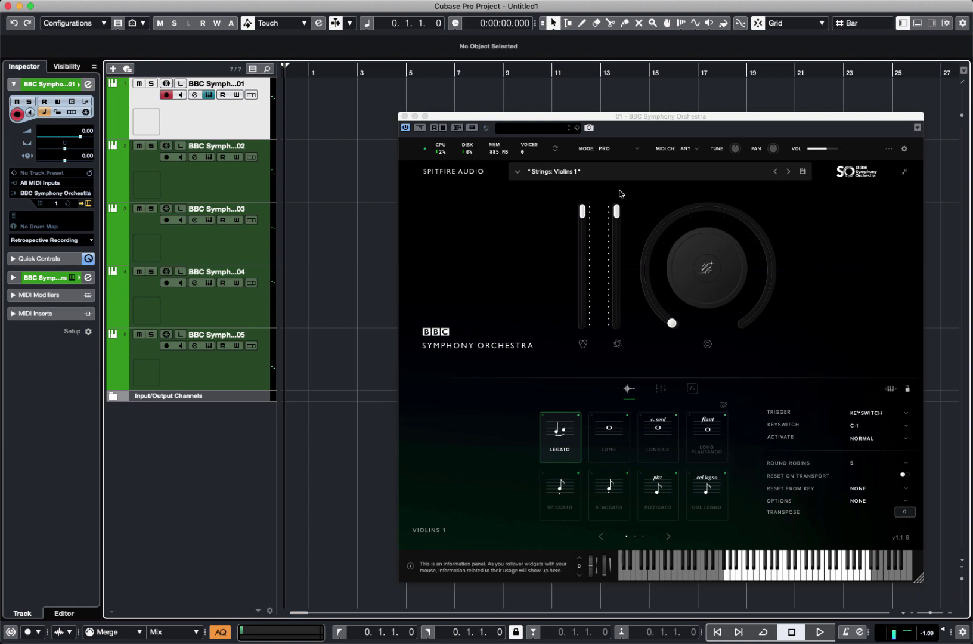
pyautogui.click(189, 114)
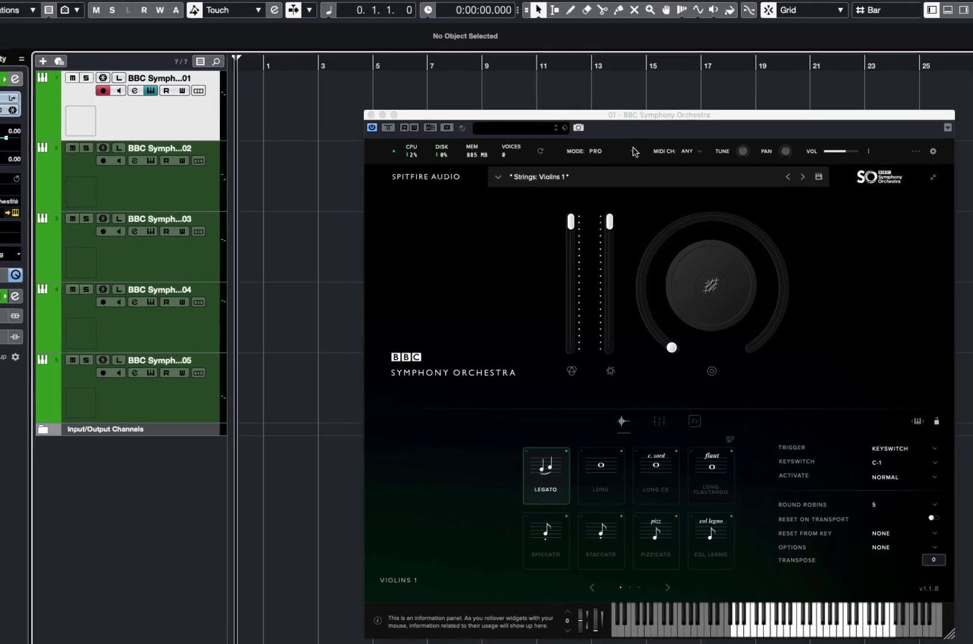
pyautogui.click(628, 156)
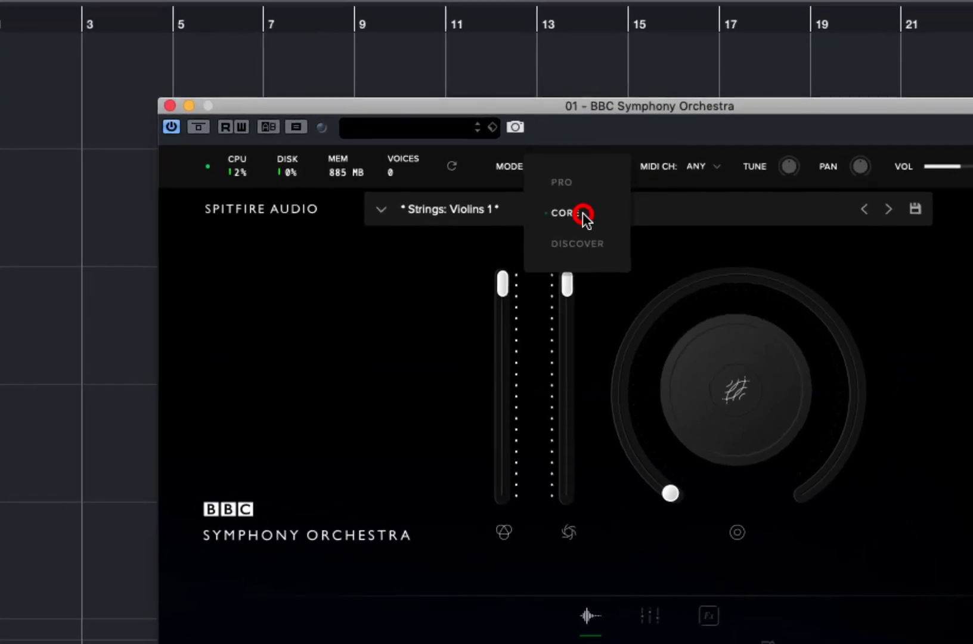
pyautogui.click(578, 216)
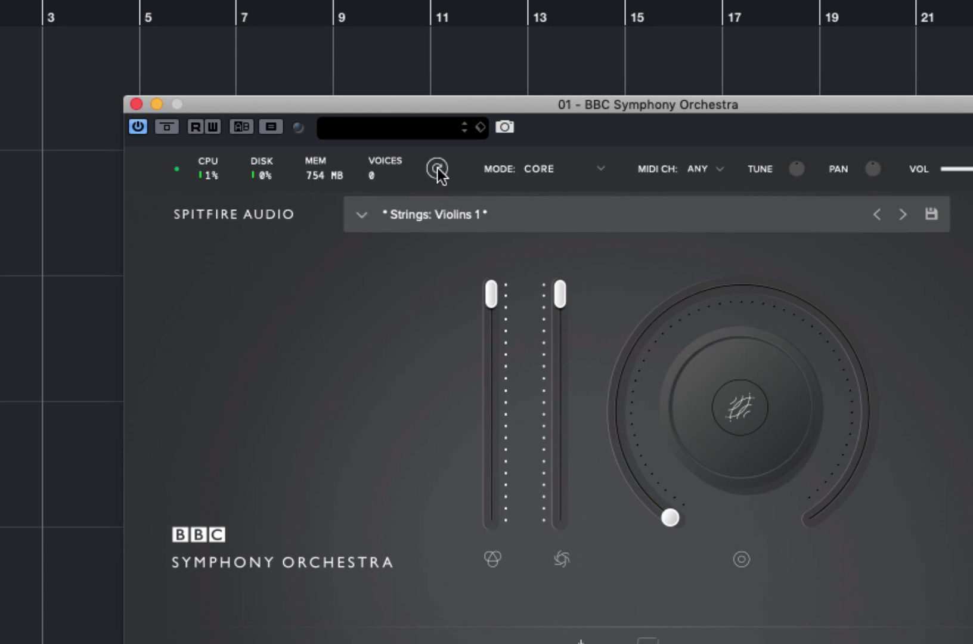
pyautogui.click(438, 169)
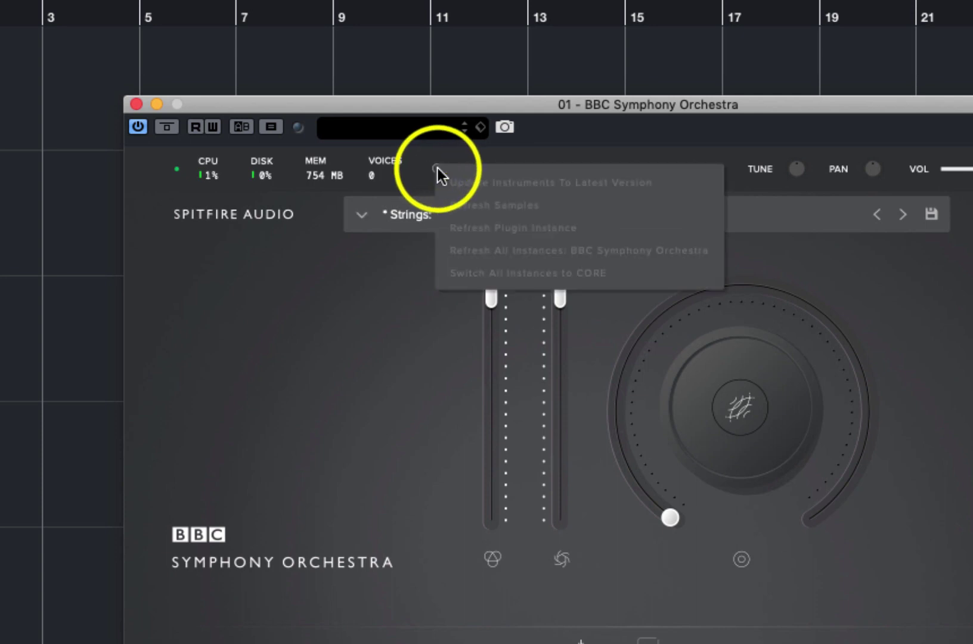
pyautogui.click(569, 273)
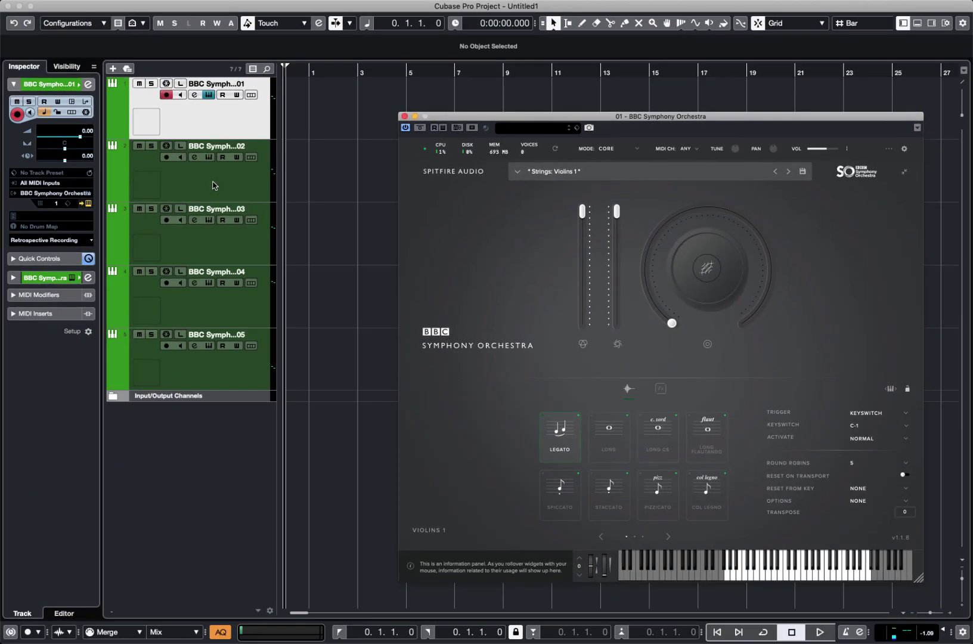
pyautogui.click(212, 185)
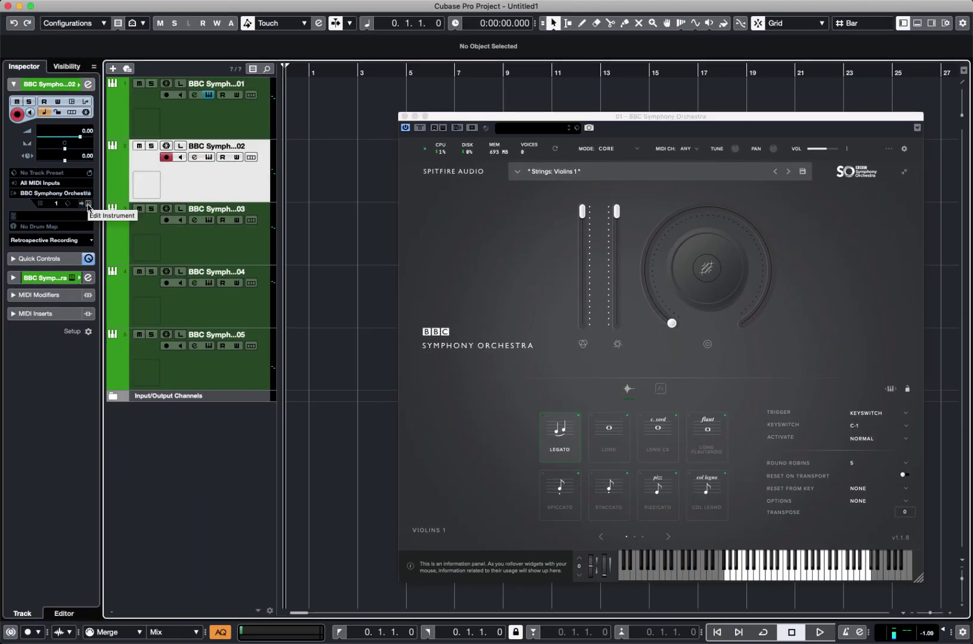
pyautogui.click(88, 204)
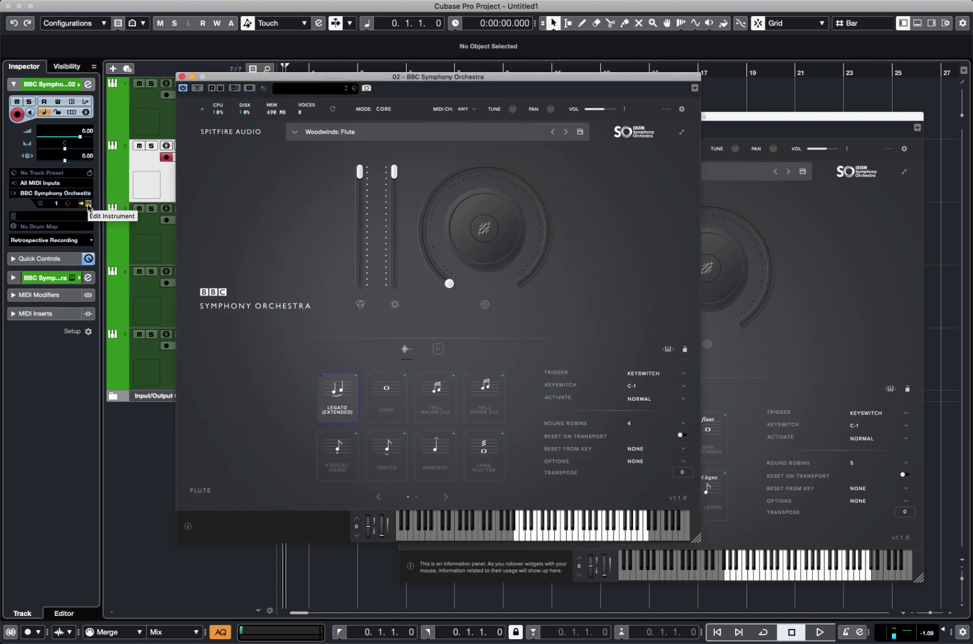
pyautogui.click(182, 76)
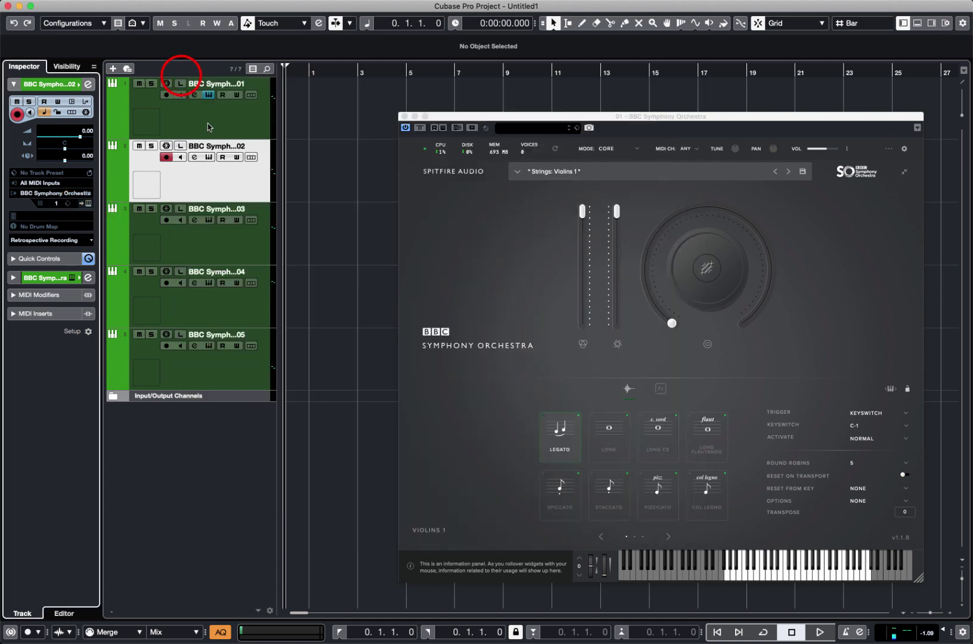
pyautogui.click(237, 306)
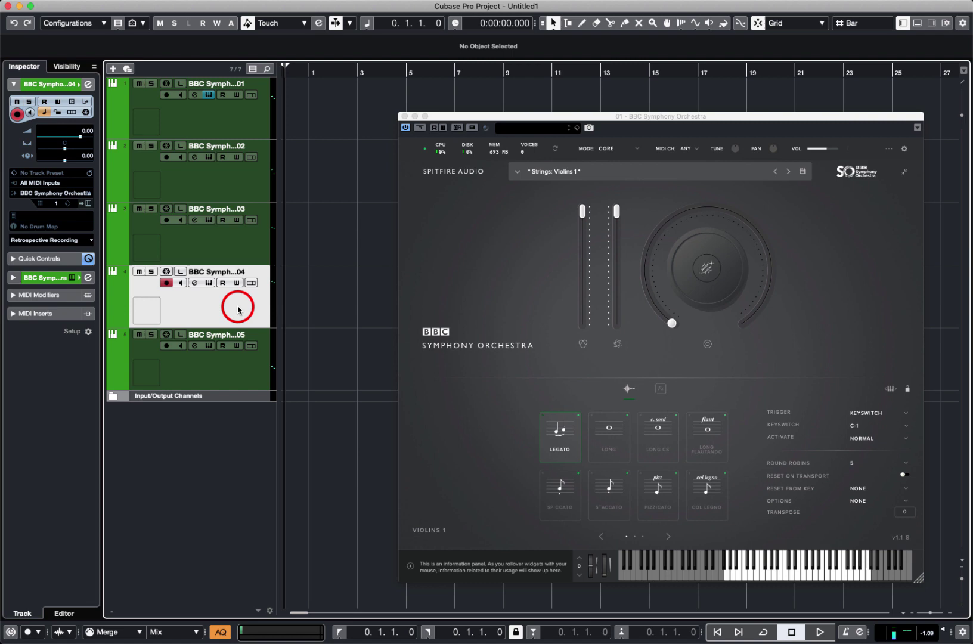
pyautogui.click(73, 278)
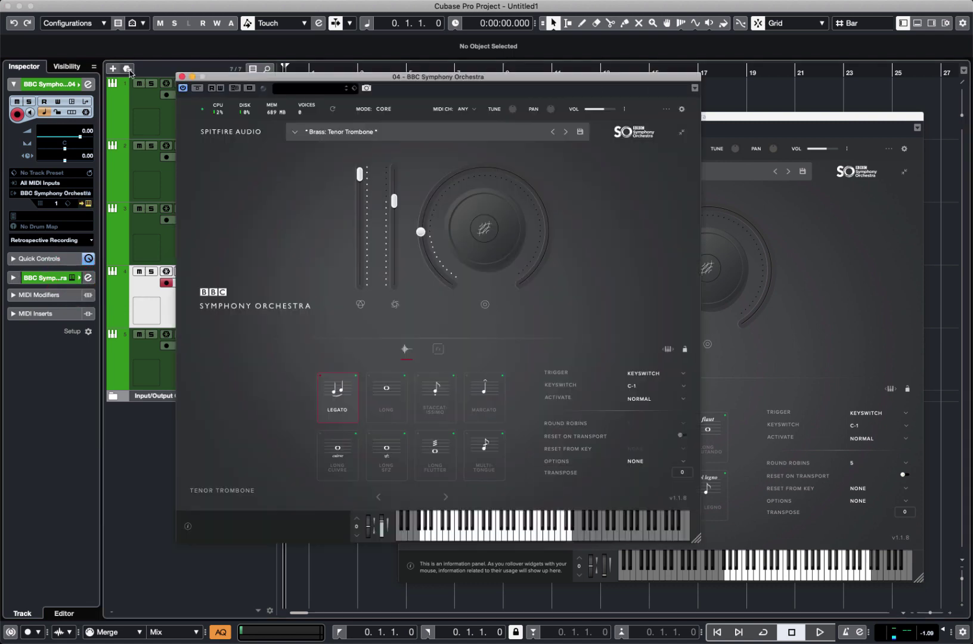
pyautogui.click(182, 77)
# Step: Set the Violins 1 instance to DISCOVER, then use Switch All Instances to DISCOVER
pyautogui.click(210, 119)
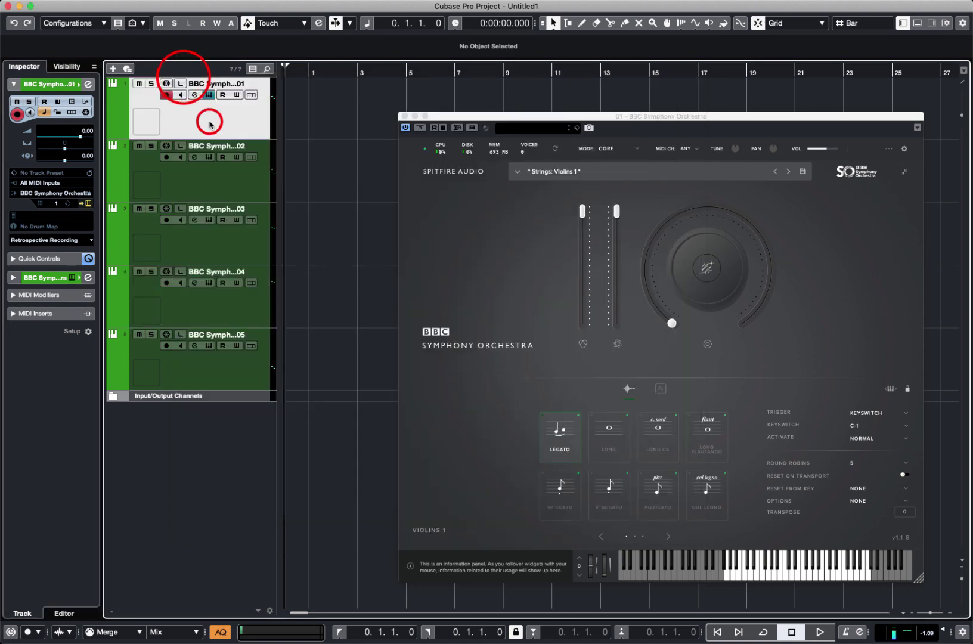
pyautogui.click(609, 149)
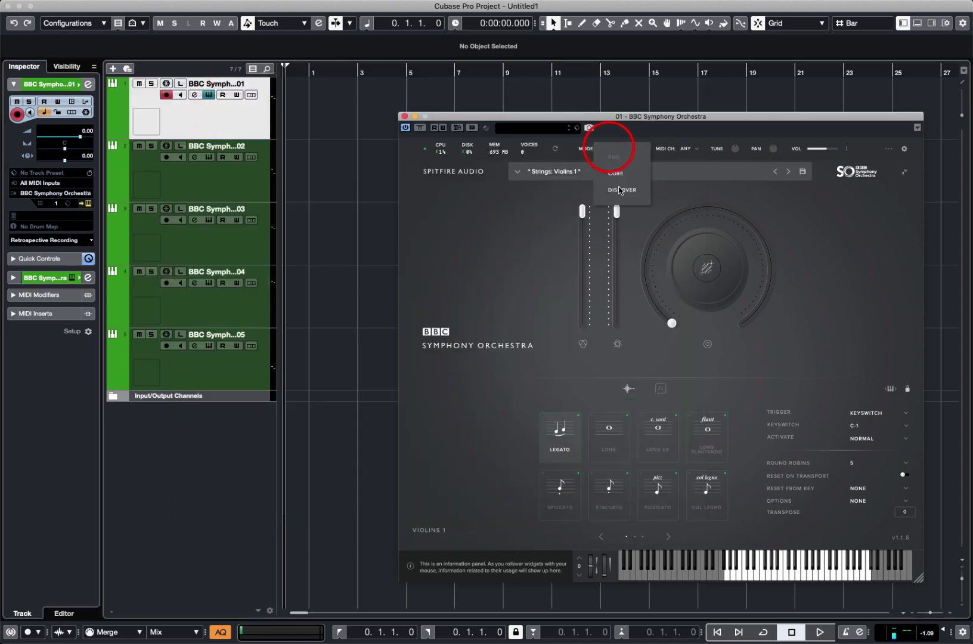
pyautogui.click(620, 189)
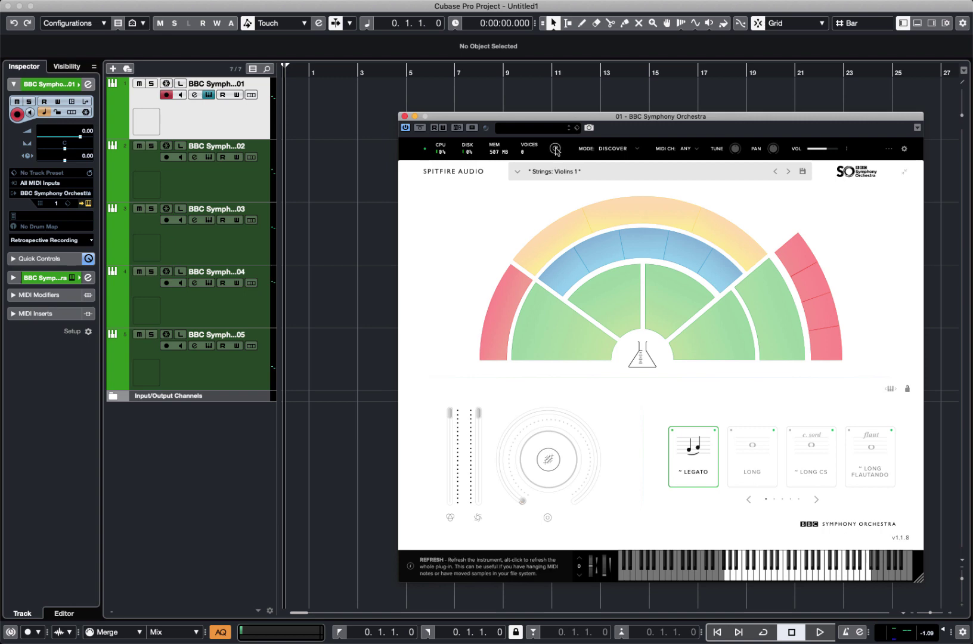
pyautogui.click(556, 148)
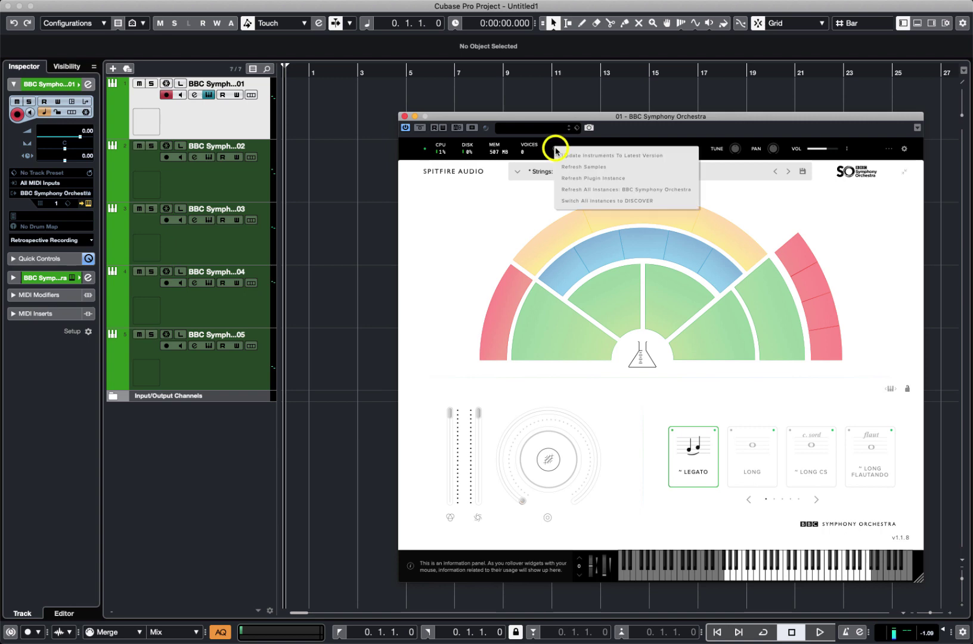
pyautogui.click(584, 203)
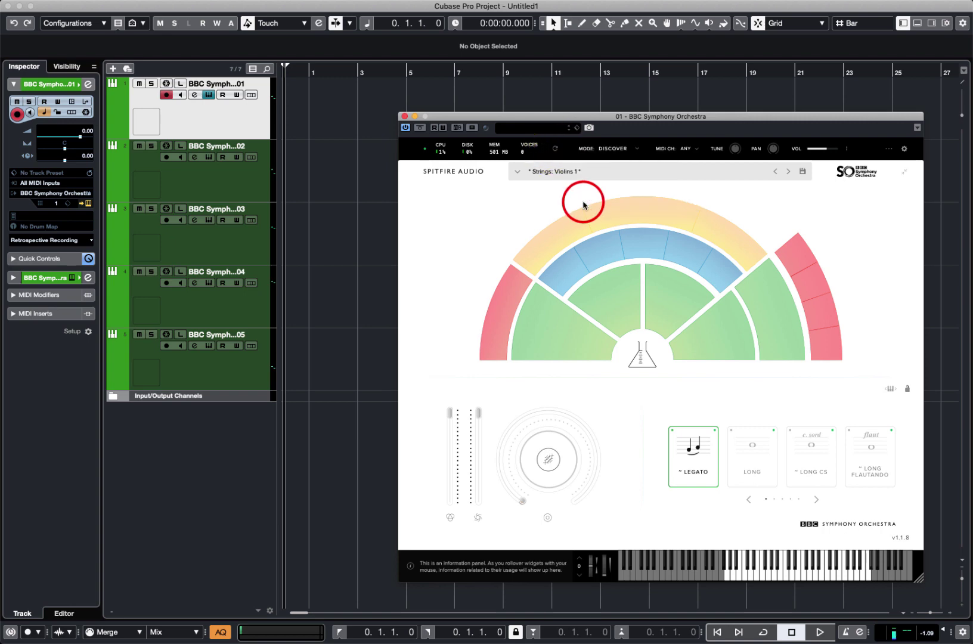
# Step: Confirm the Celeste instance on track 3 now runs in DISCOVER mode
pyautogui.click(228, 251)
pyautogui.click(72, 278)
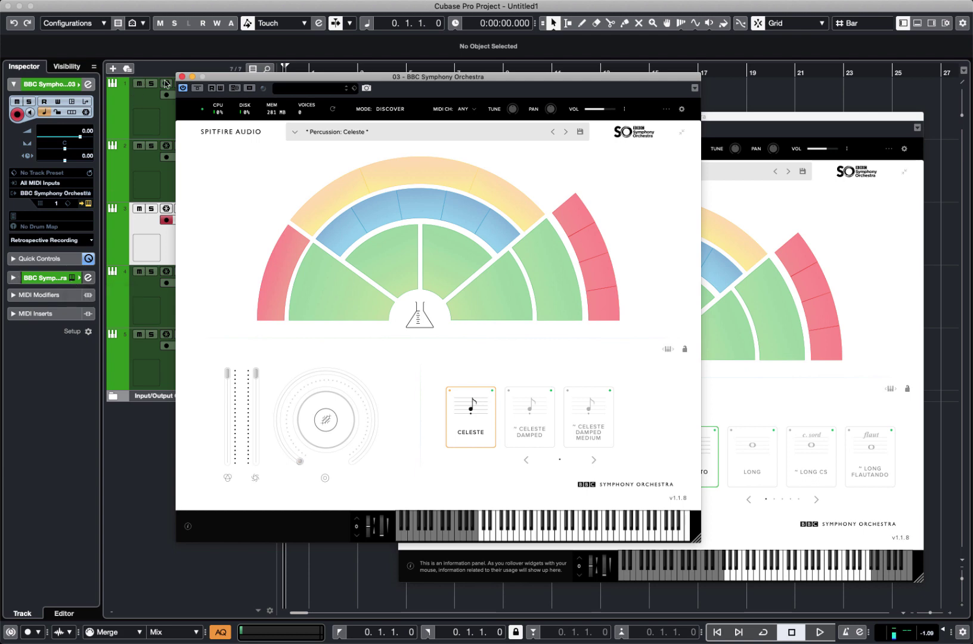
pyautogui.click(182, 77)
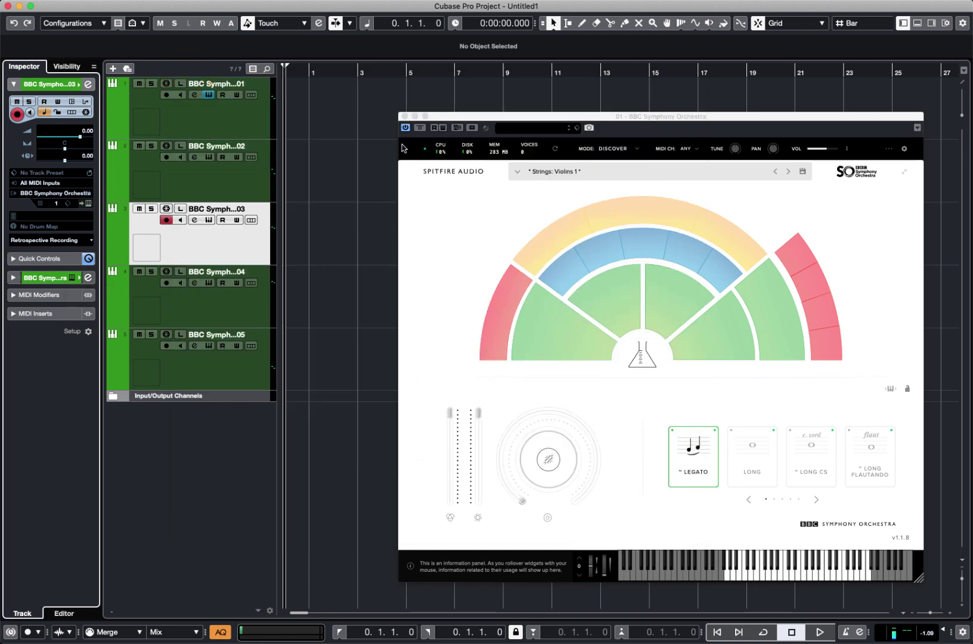